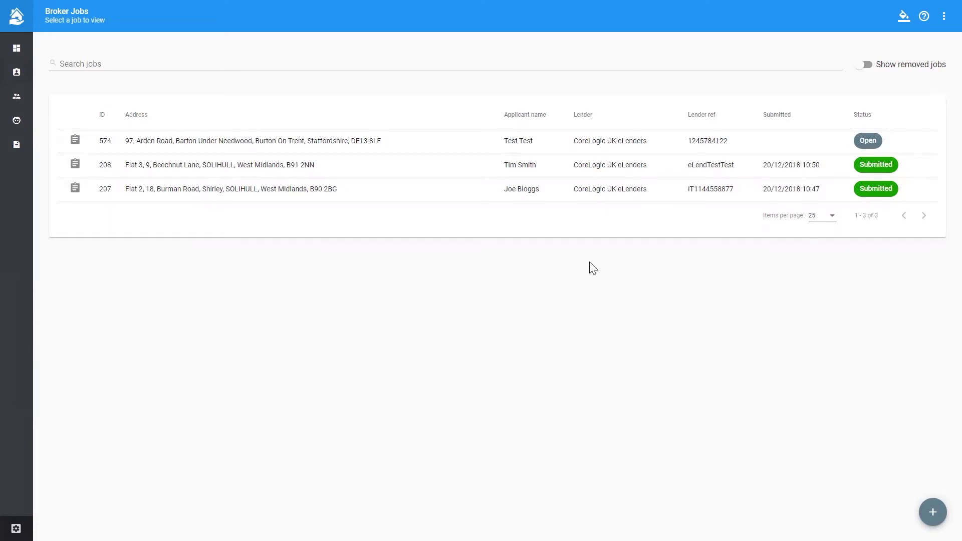
Open the broker job with Open status and review its job details and applicant list.
left_click(261, 141)
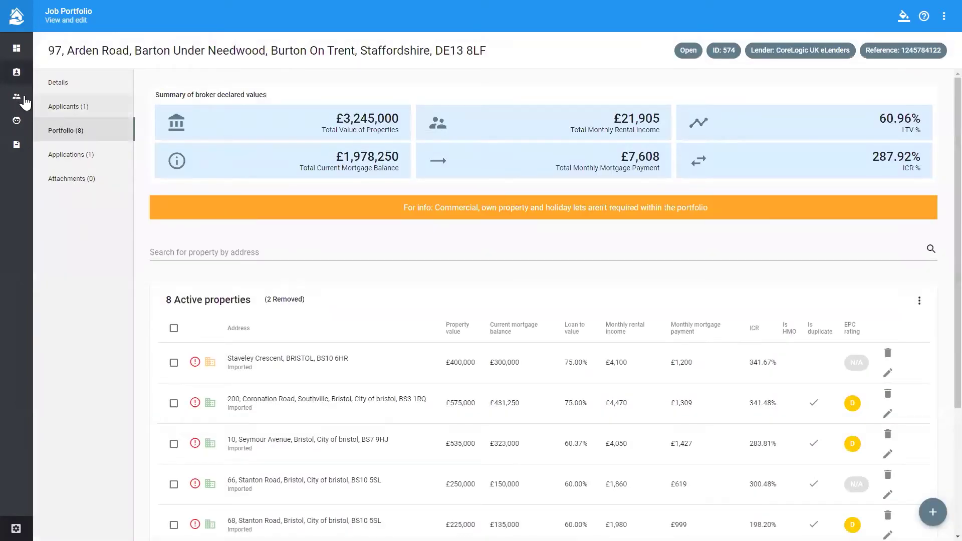
left_click(97, 90)
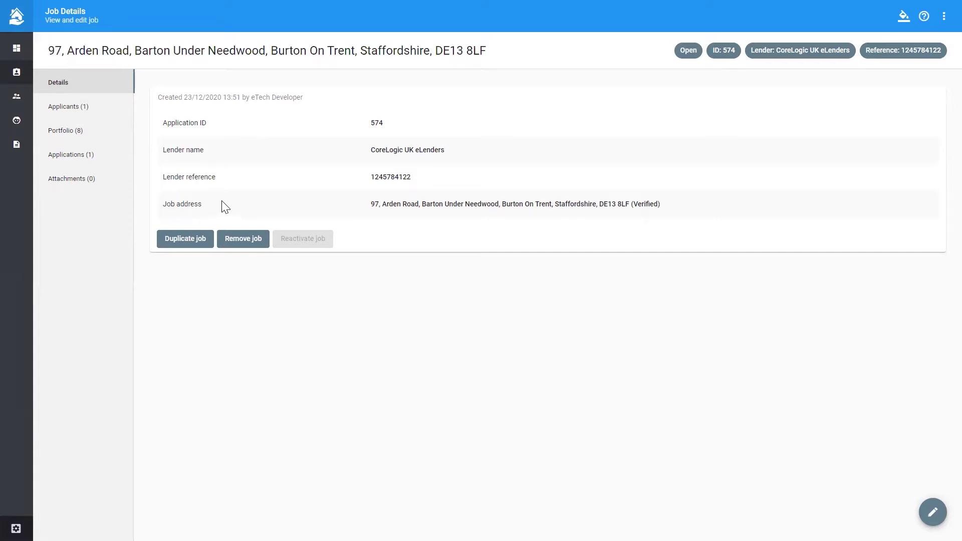
left_click(86, 118)
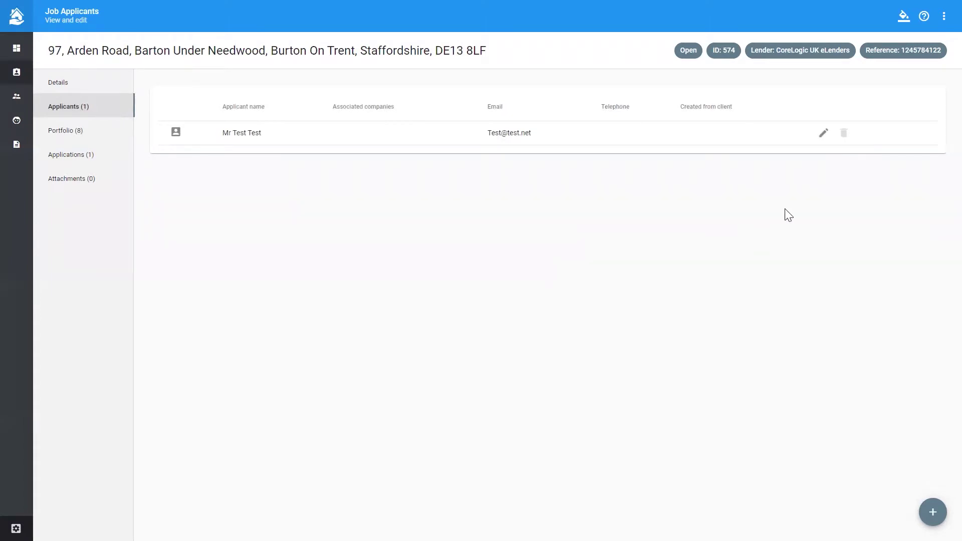
Inspect the existing applicant's edit form and the form for adding an applicant, cancelling both without changes.
left_click(823, 133)
left_click(893, 243)
left_click(931, 512)
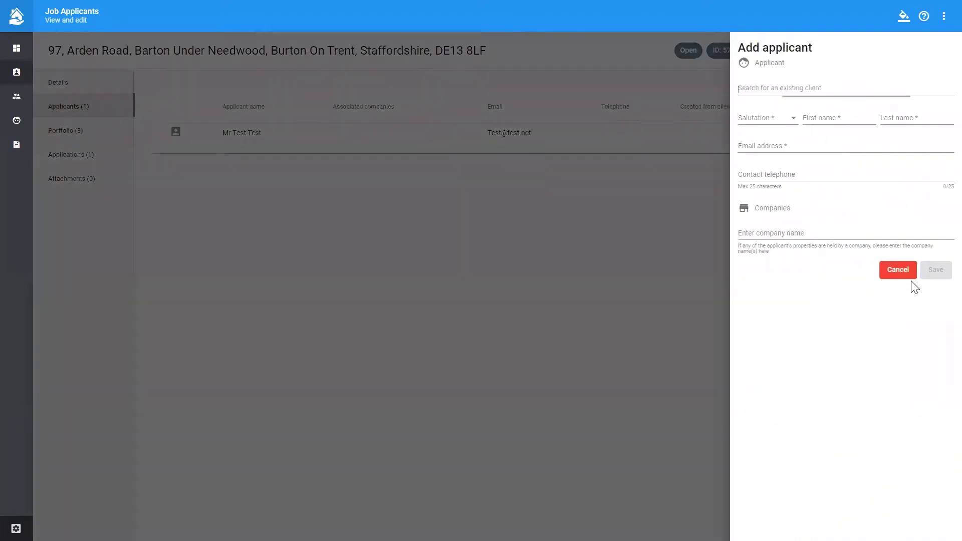
left_click(895, 271)
Remove the third listed property from the job's portfolio, giving "Test" as the removal reason.
left_click(90, 135)
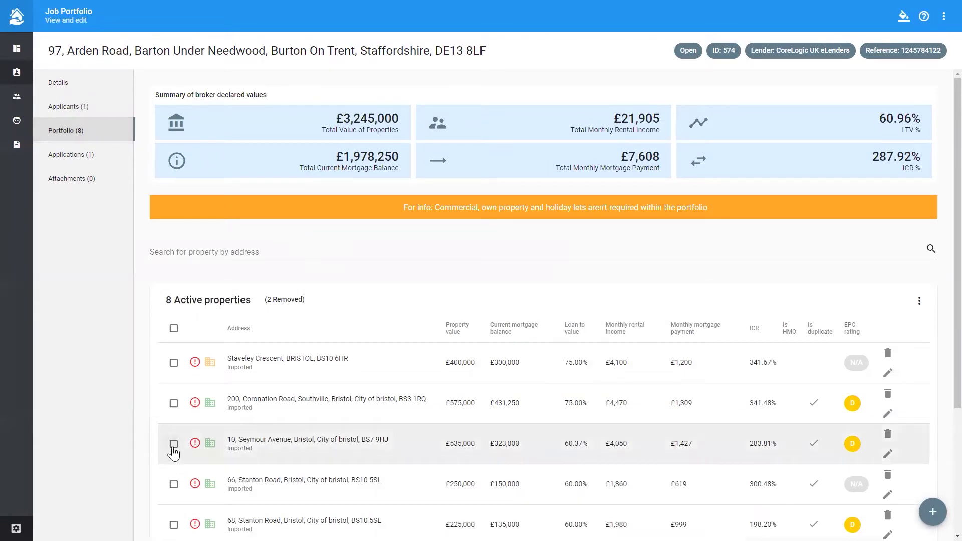
left_click(174, 398)
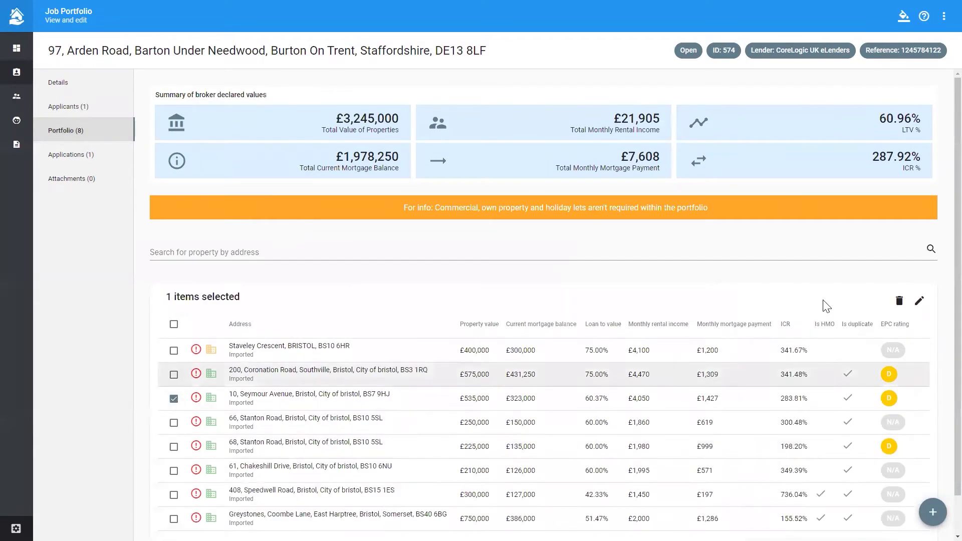
left_click(896, 300)
type("Test")
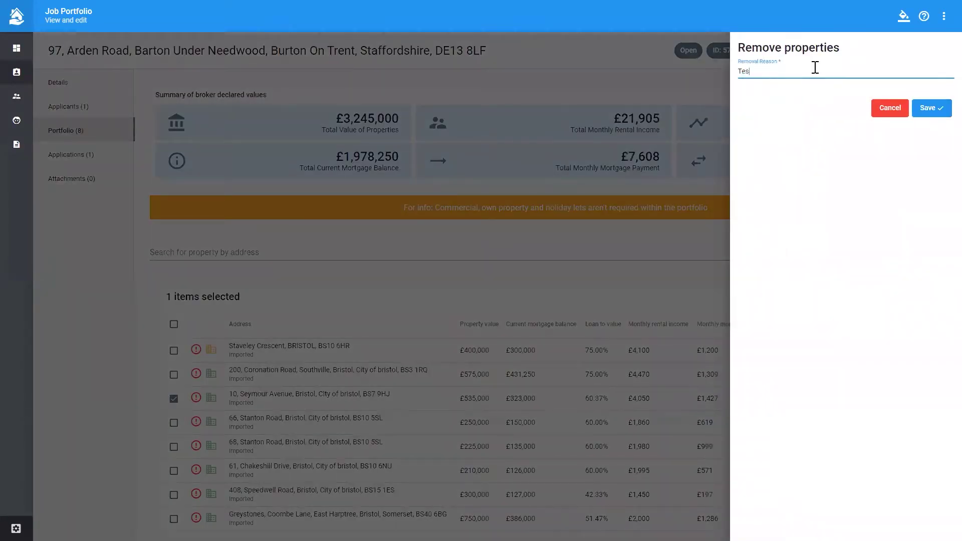
left_click(934, 117)
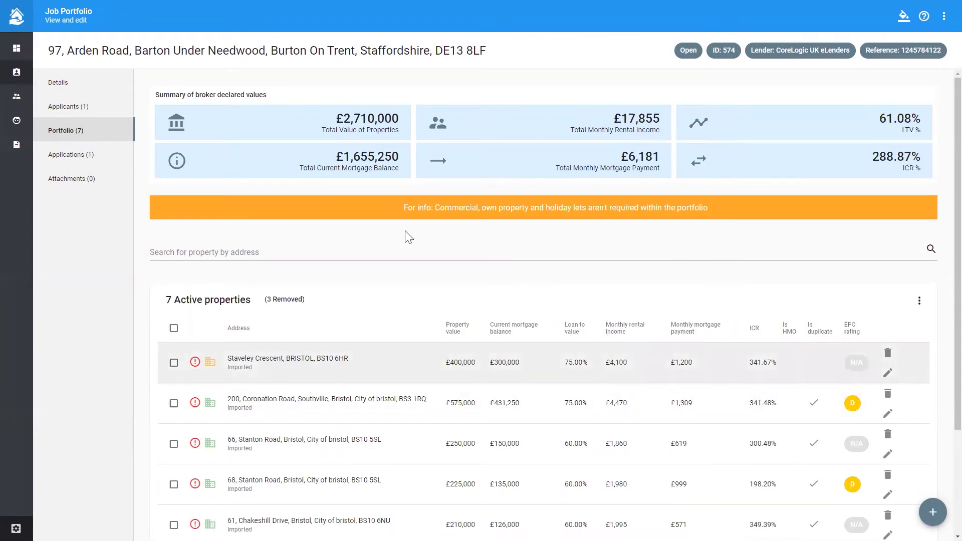
Inspect the lender application's edit form without changing it, and expand the details of its submission errors.
left_click(77, 154)
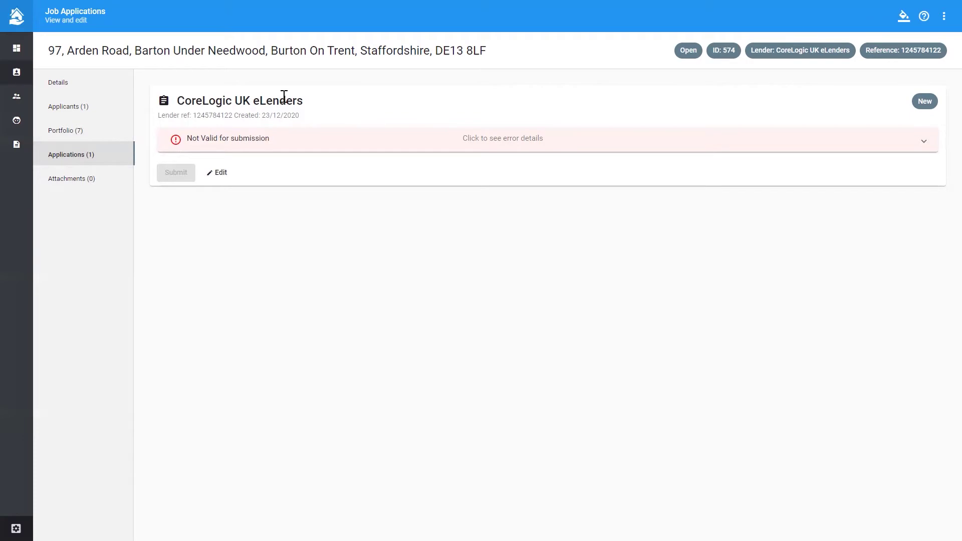
left_click(218, 173)
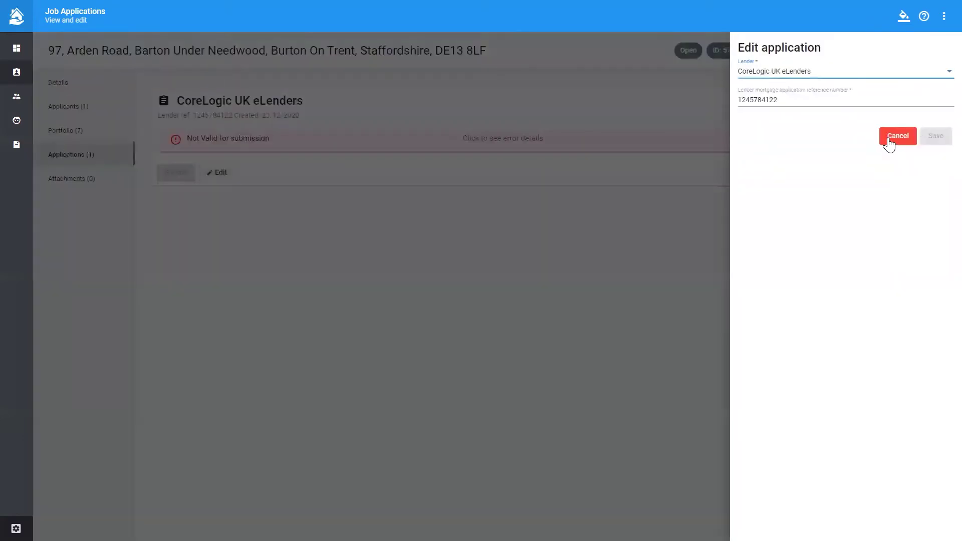
left_click(891, 138)
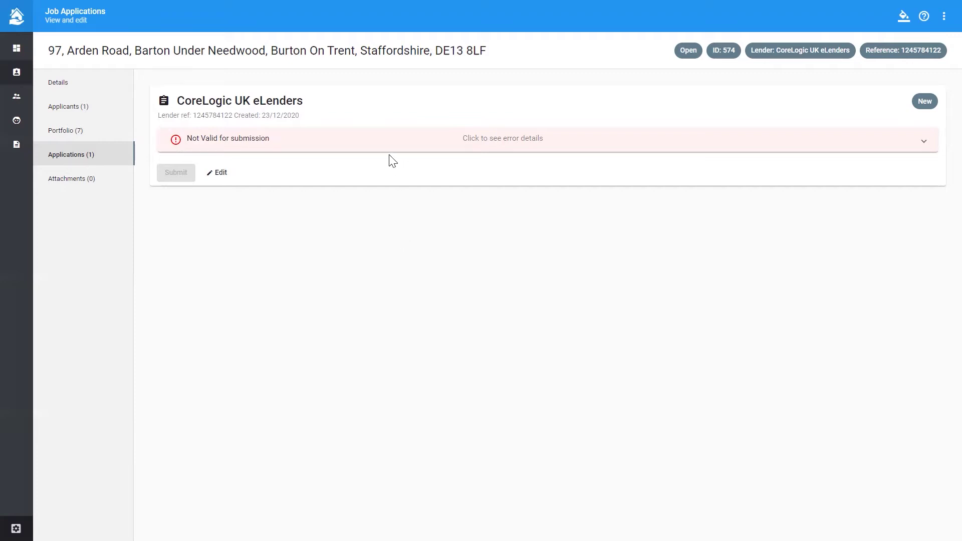
left_click(326, 146)
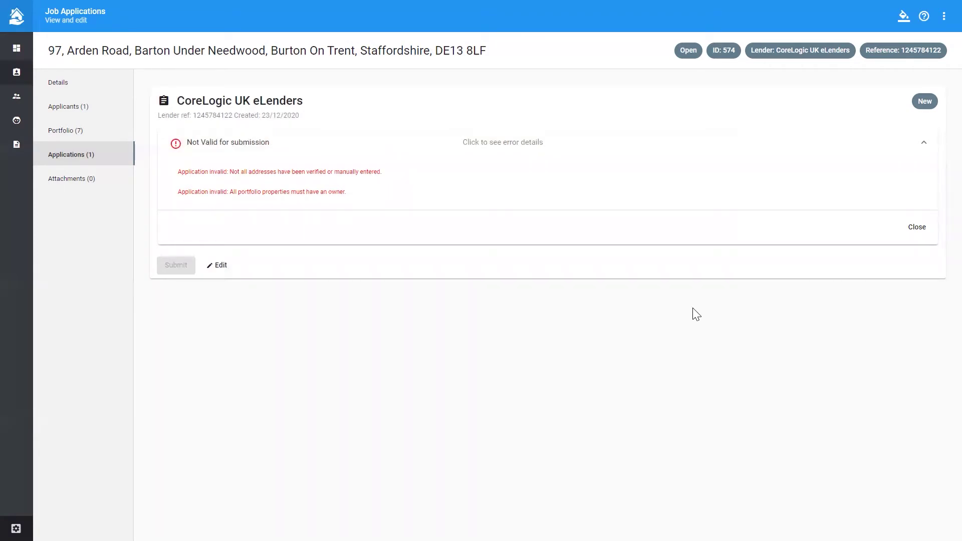
Verify the address of the first portfolio property by choosing the first matching house from the address suggestions, and save it.
left_click(77, 131)
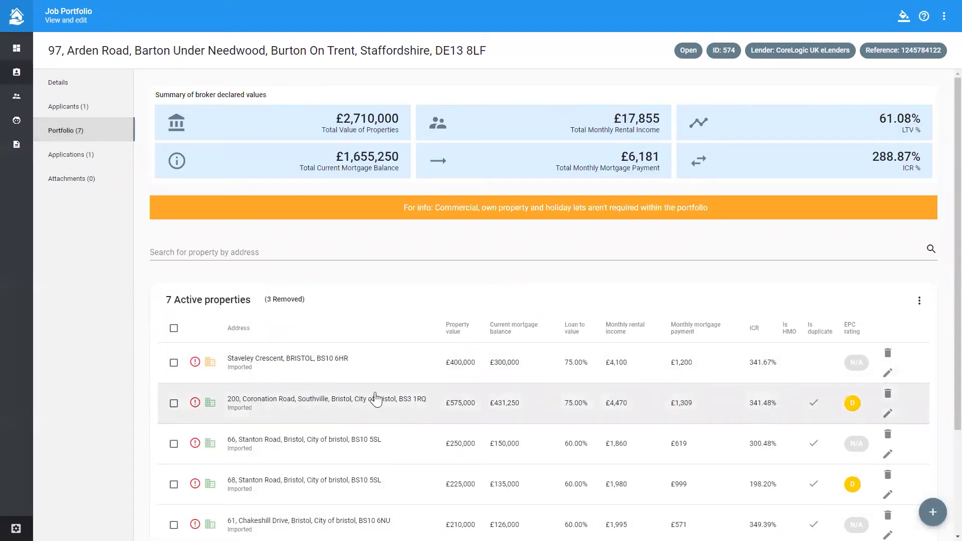
scroll(374, 400, "down", 2)
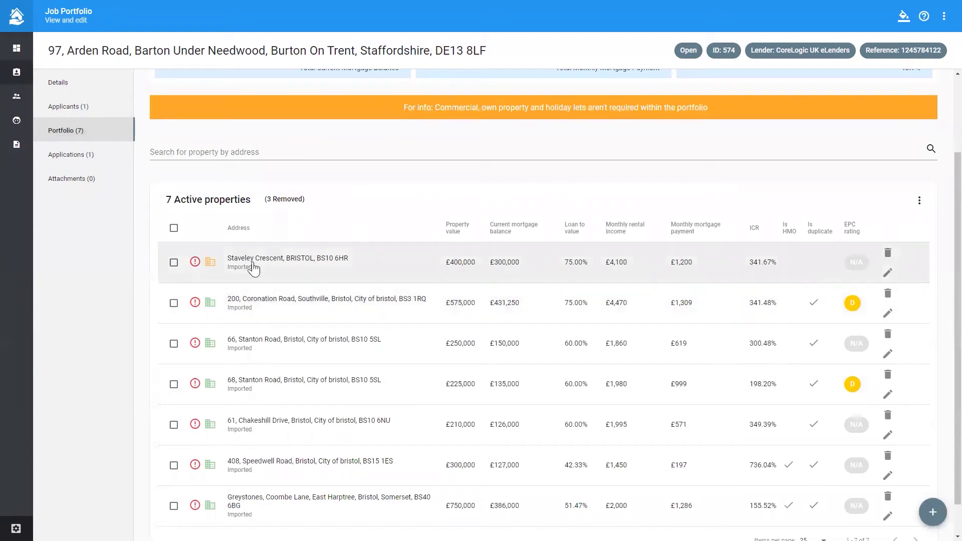
mouse_move(193, 266)
left_click(887, 275)
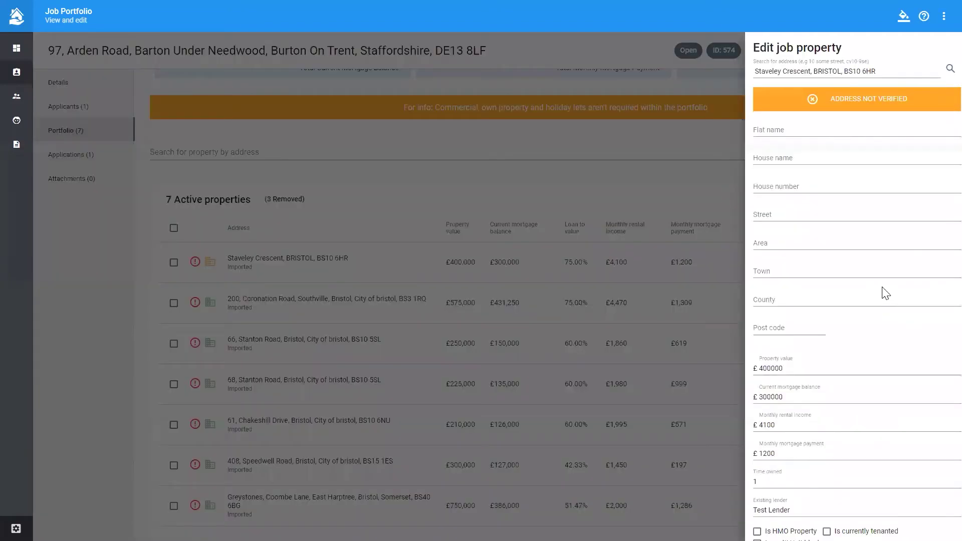
left_click(865, 69)
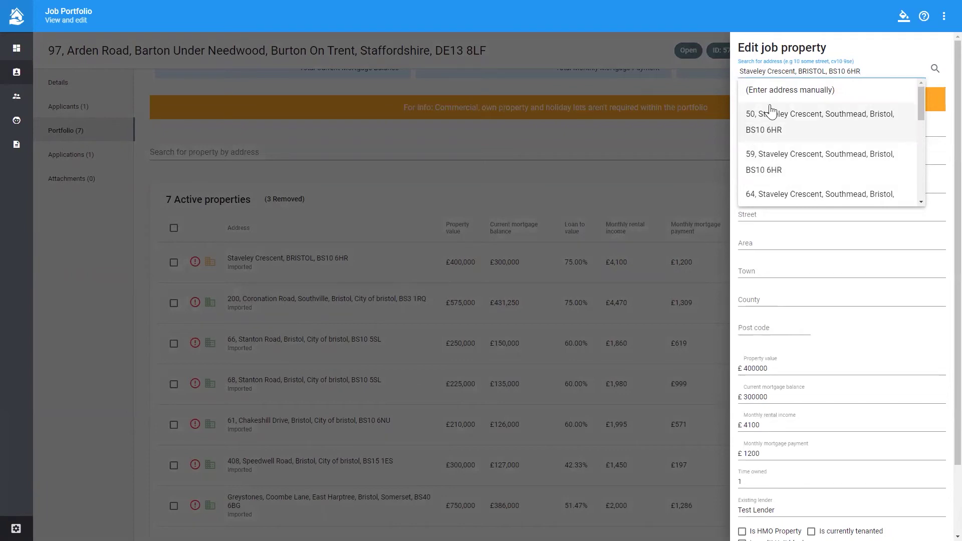
left_click(783, 123)
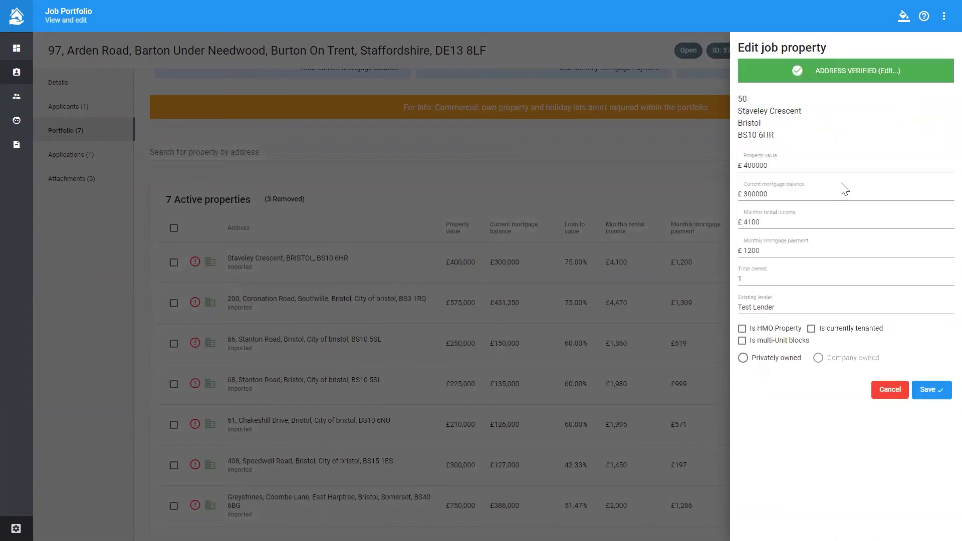
left_click(932, 390)
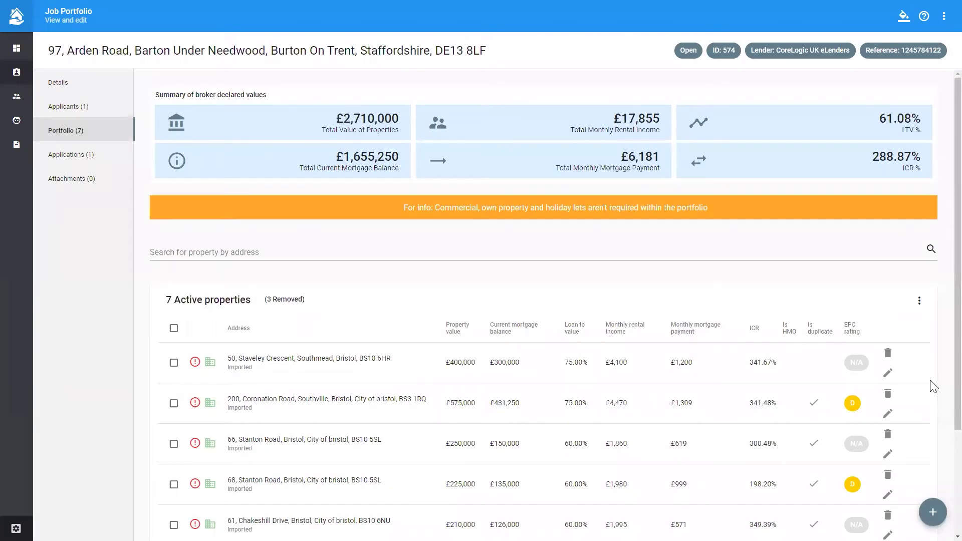
Mark the second portfolio property as privately owned, assign the applicant as its owner, and save it.
left_click(888, 418)
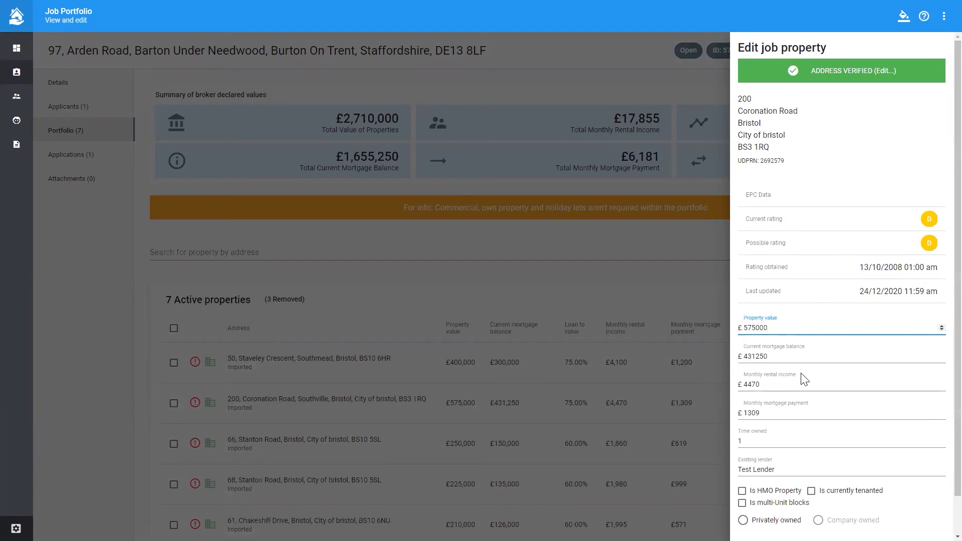
scroll(801, 376, "down", 1)
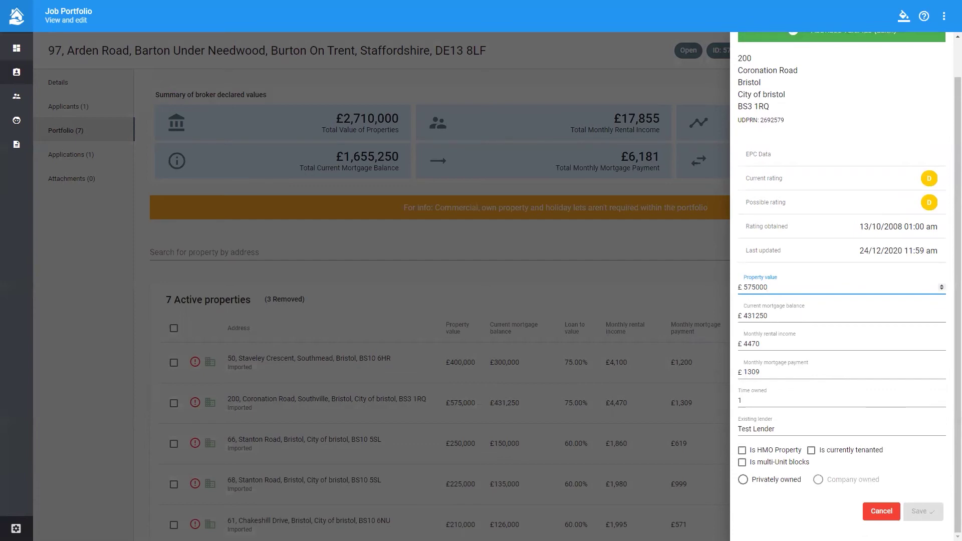
left_click(743, 480)
left_click(743, 496)
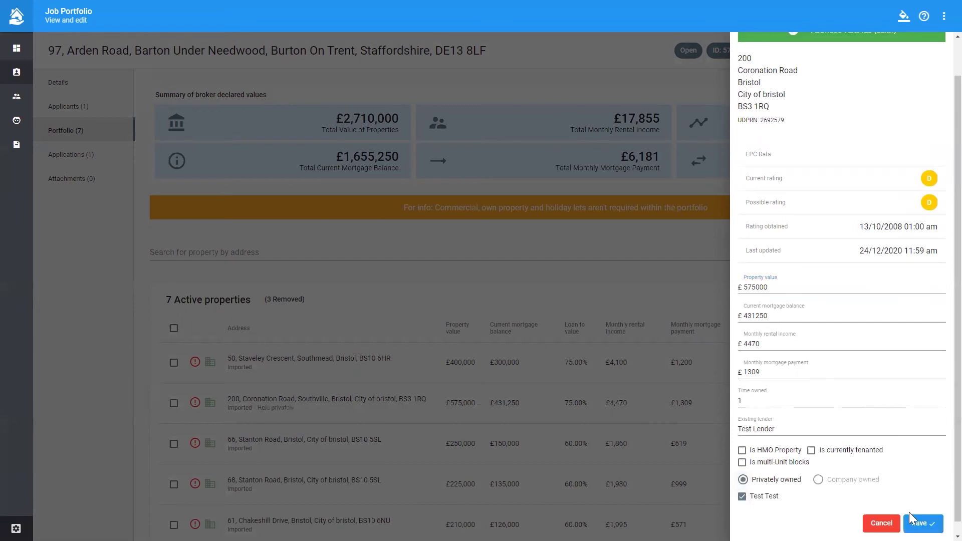
left_click(922, 523)
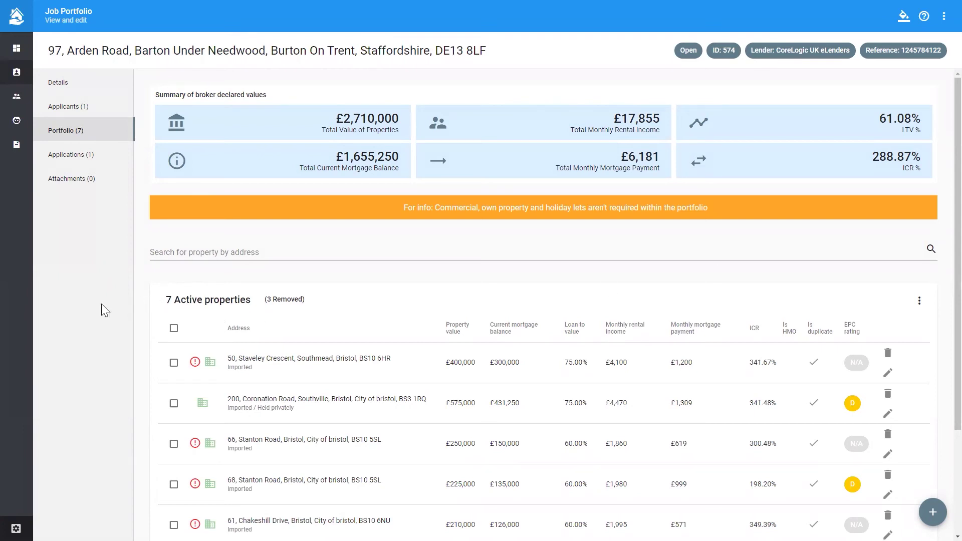
left_click(173, 331)
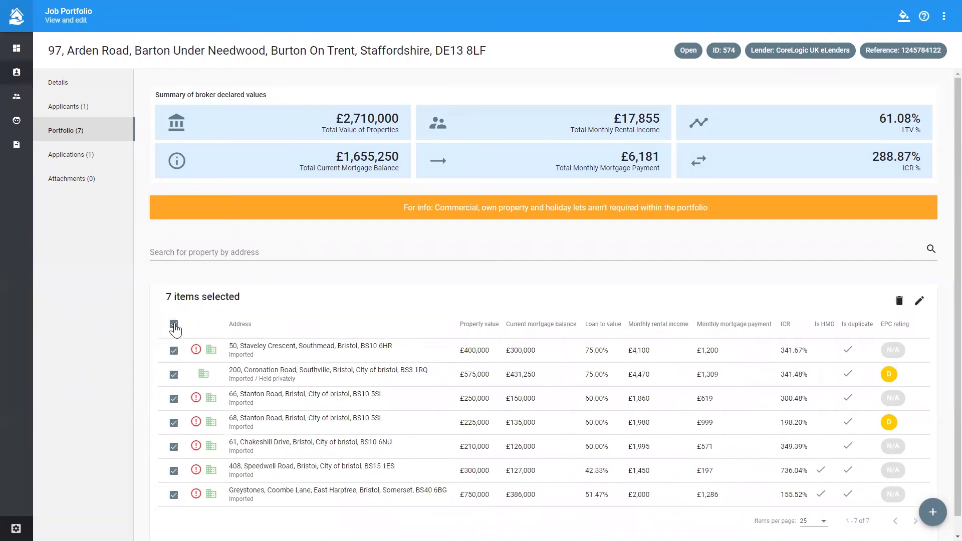
left_click(173, 362)
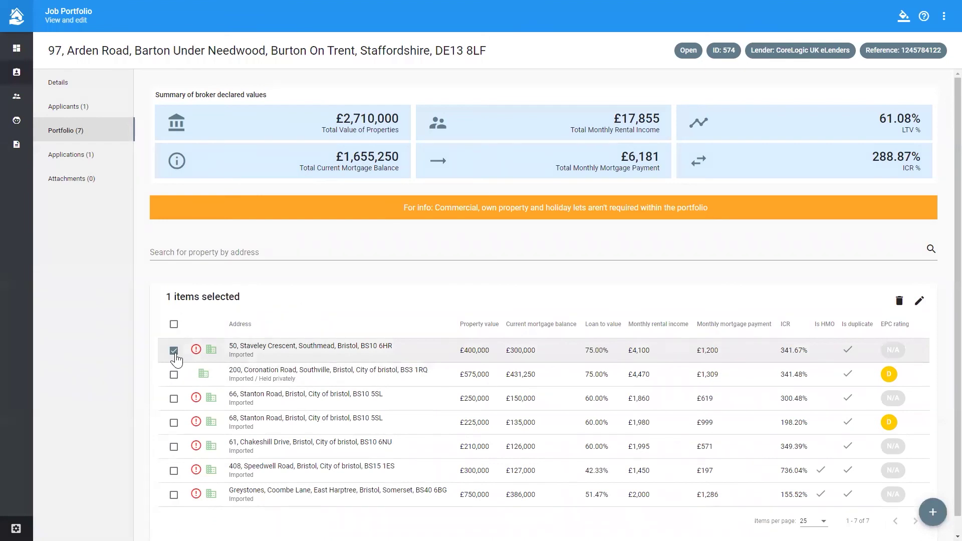
left_click(174, 360)
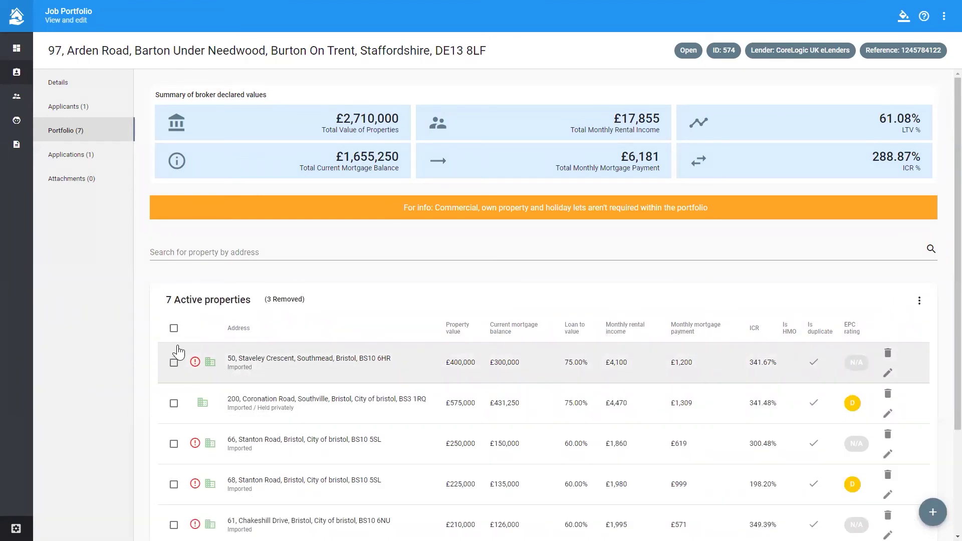
Set all portfolio properties to privately owned by the applicant in one bulk update, and check the property list.
left_click(175, 331)
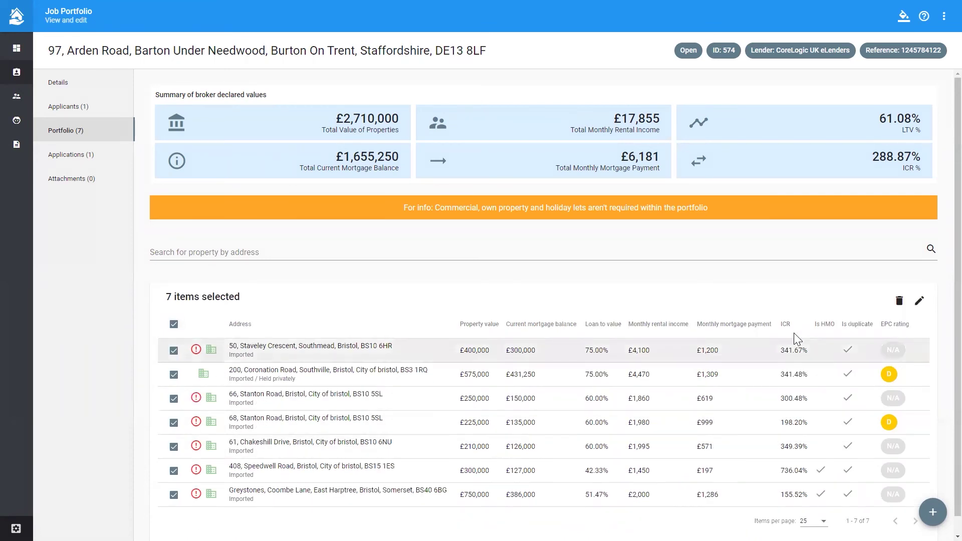
left_click(920, 302)
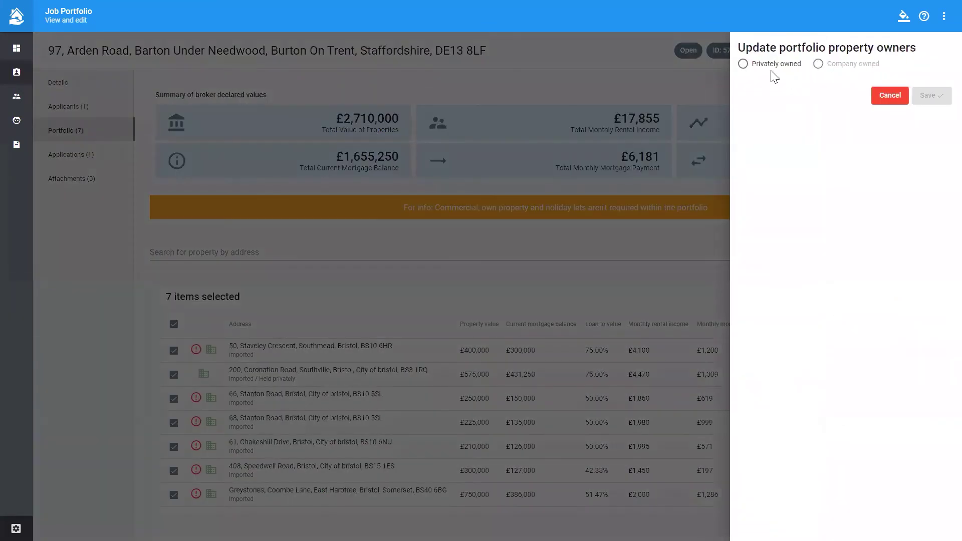
left_click(745, 65)
left_click(743, 82)
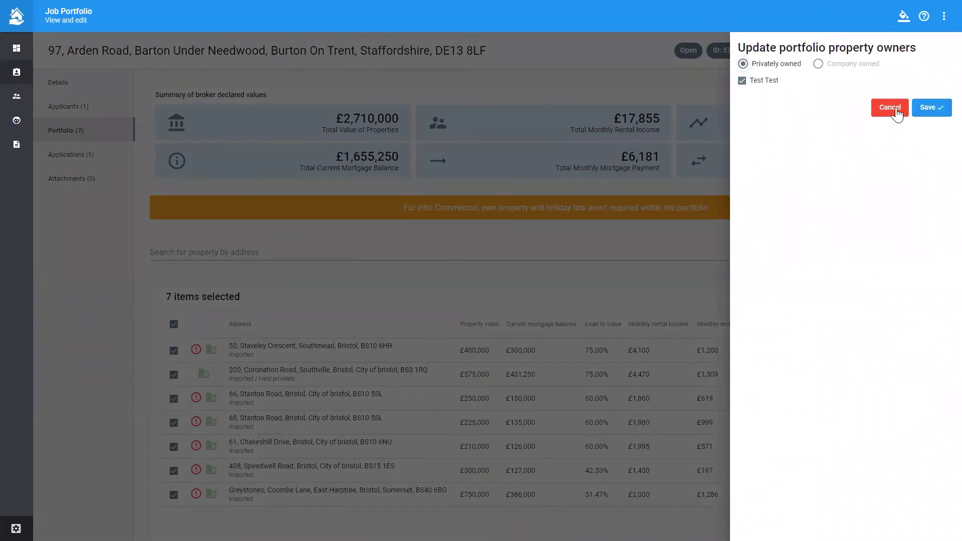
left_click(931, 107)
scroll(319, 409, "down", 4)
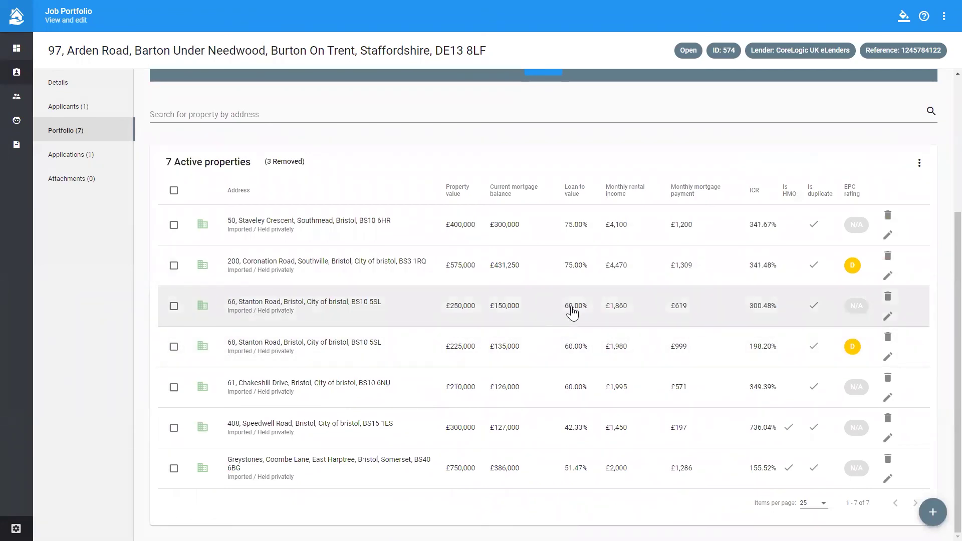
scroll(572, 307, "up", 4)
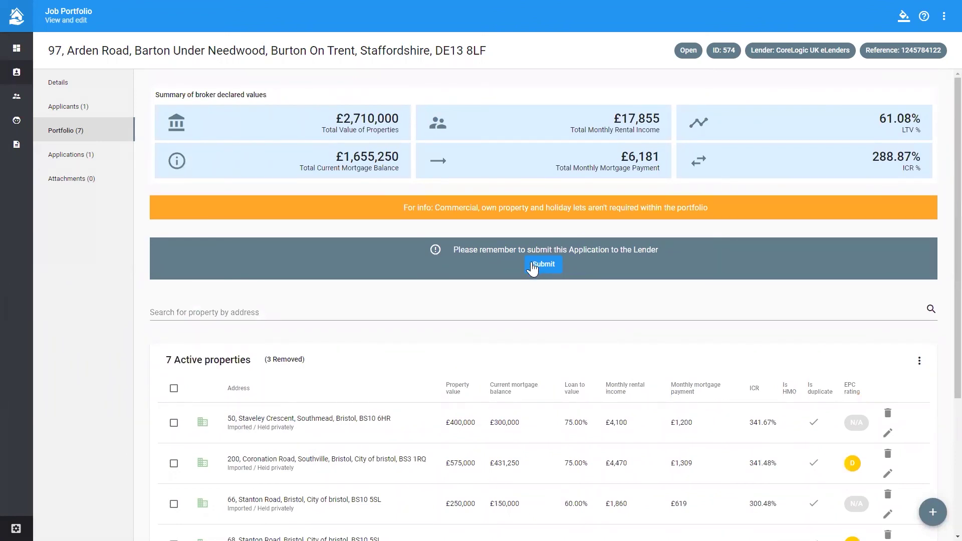
Check the lender application, then submit it to the lender from the portfolio page and confirm the submission.
left_click(94, 157)
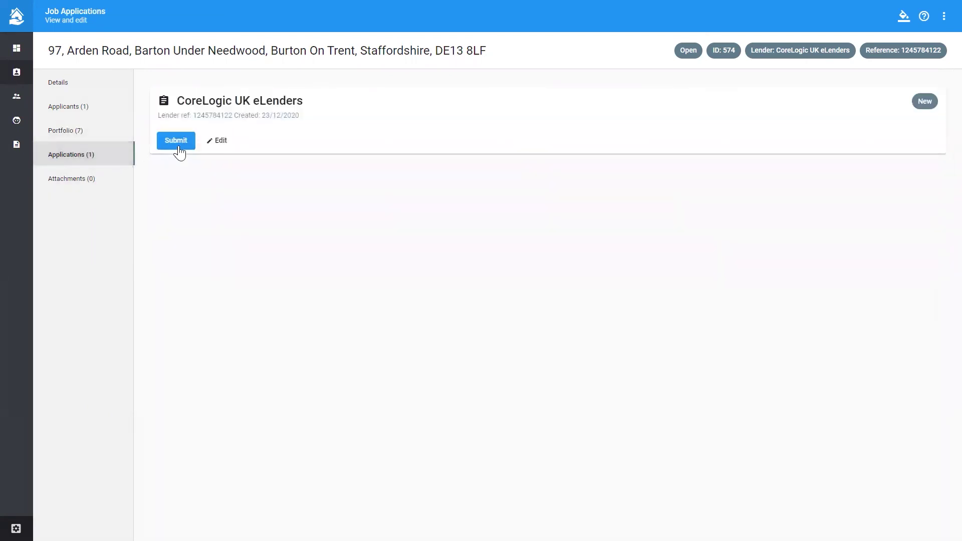
left_click(97, 136)
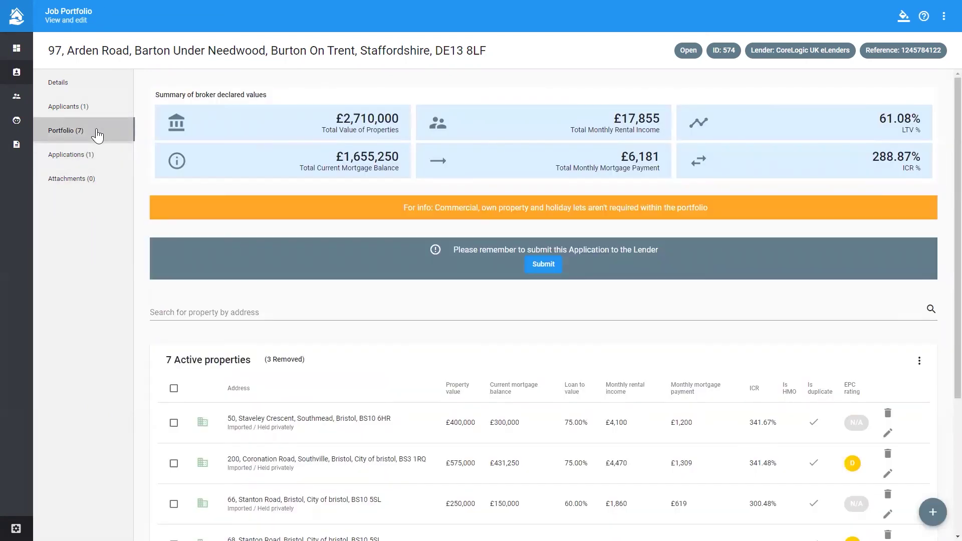
left_click(544, 265)
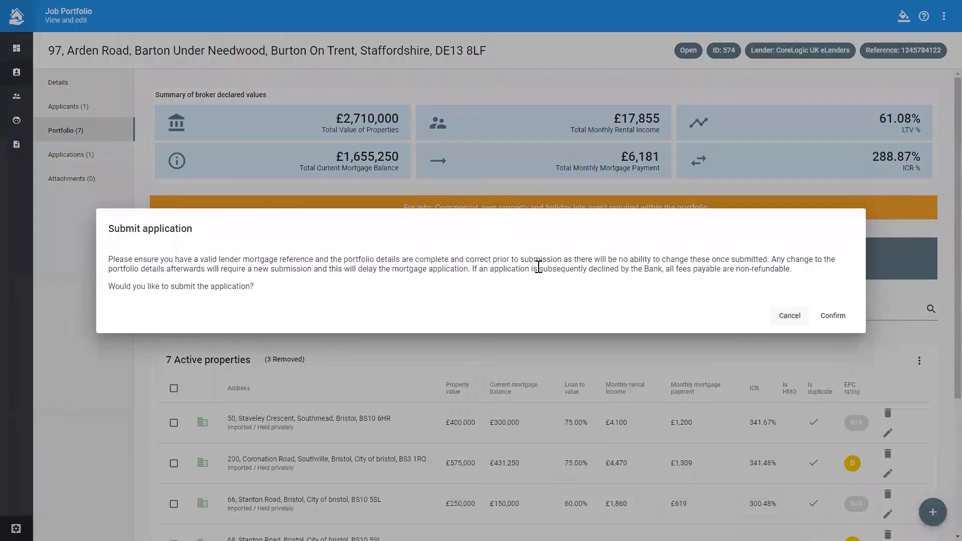
left_click(834, 317)
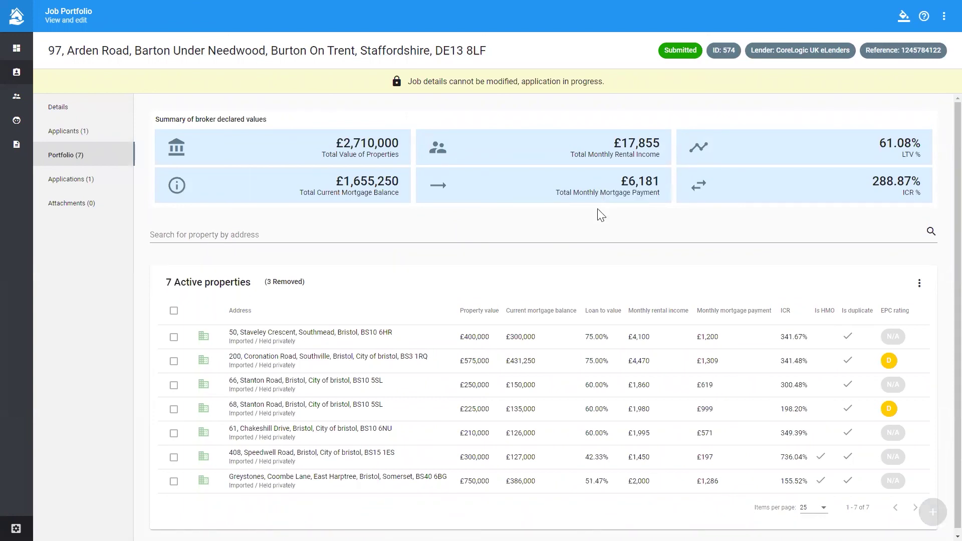
mouse_move(509, 6)
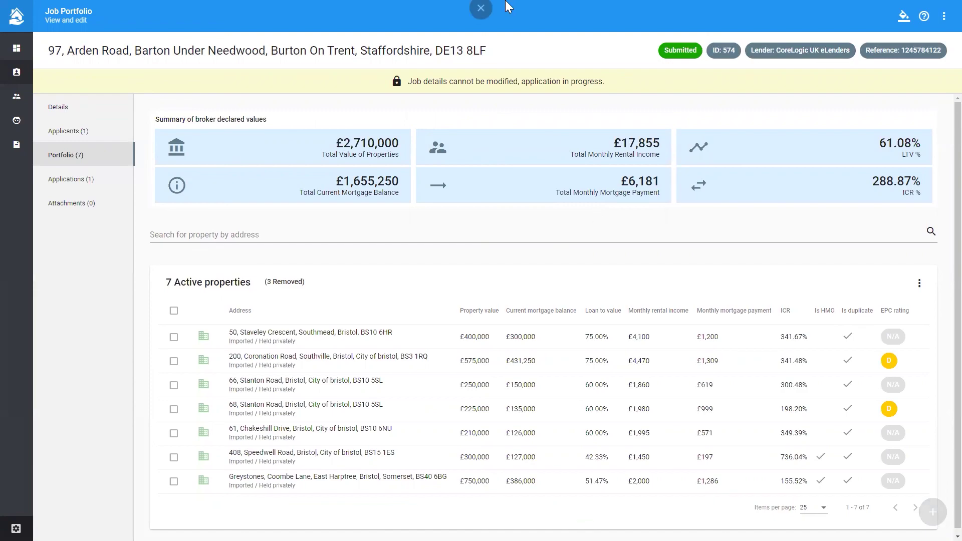